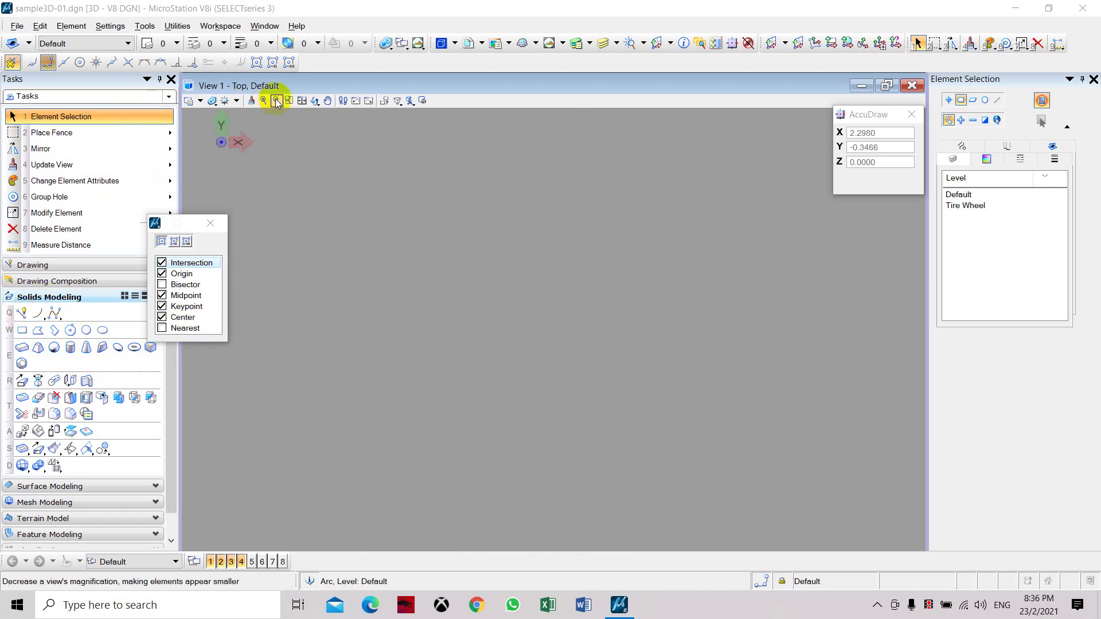
Draw a SmartLine profile: a short vertical drop, a small step, then a long horizontal line
click(21, 313)
click(498, 229)
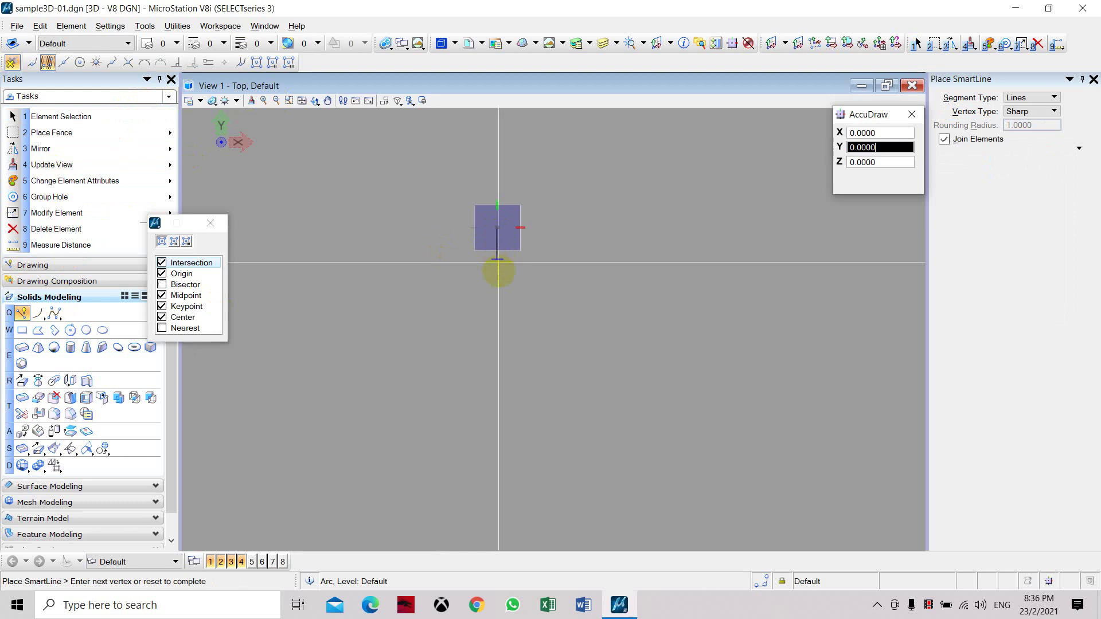
click(497, 277)
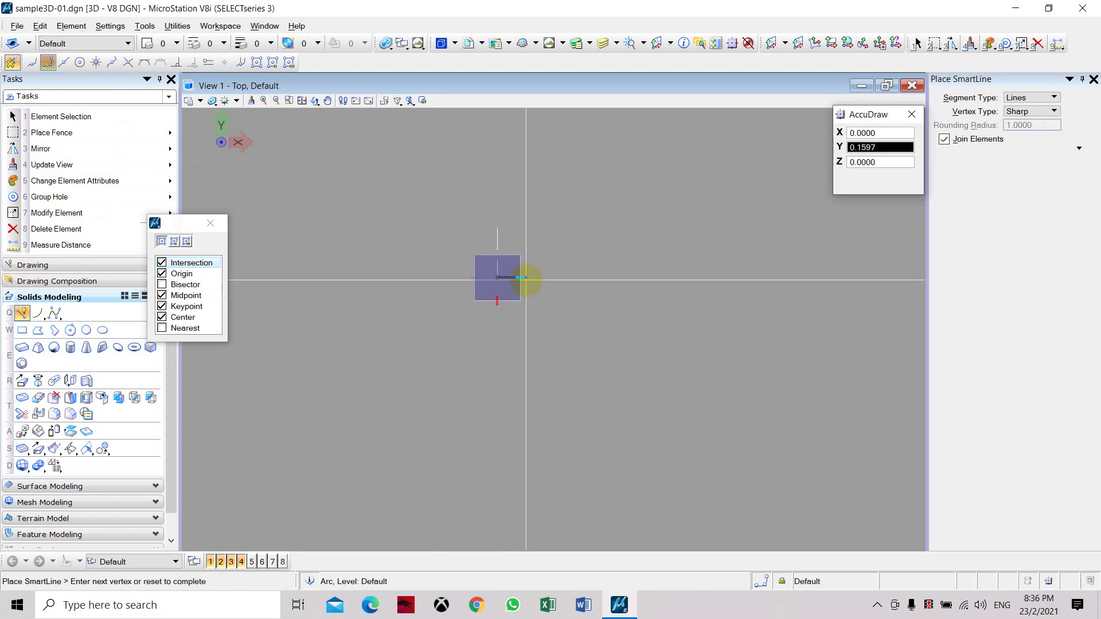
click(525, 277)
click(525, 240)
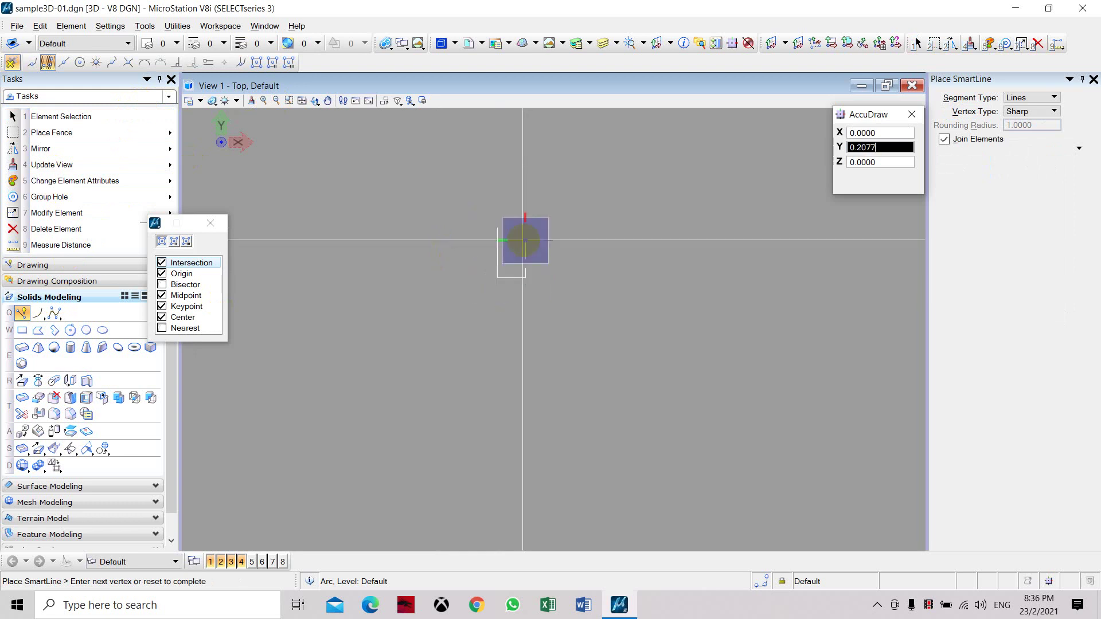
click(618, 239)
right_click(618, 239)
key(Escape)
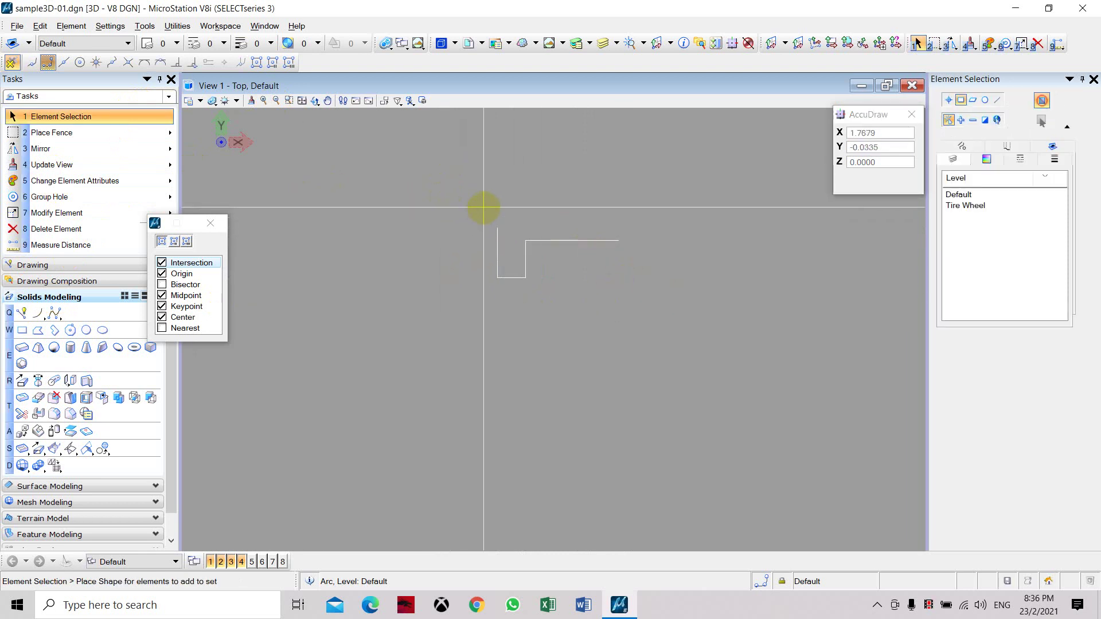
Select the stepped line string and mirror a copy vertically about its right end point
drag(488, 207, 564, 322)
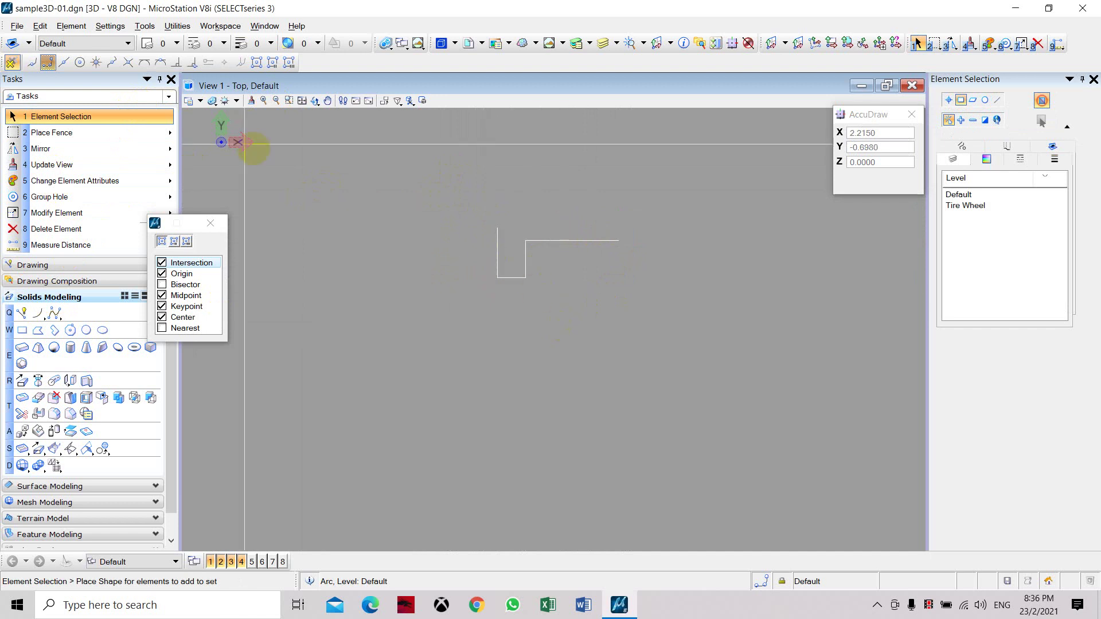
click(61, 117)
drag(452, 185, 568, 310)
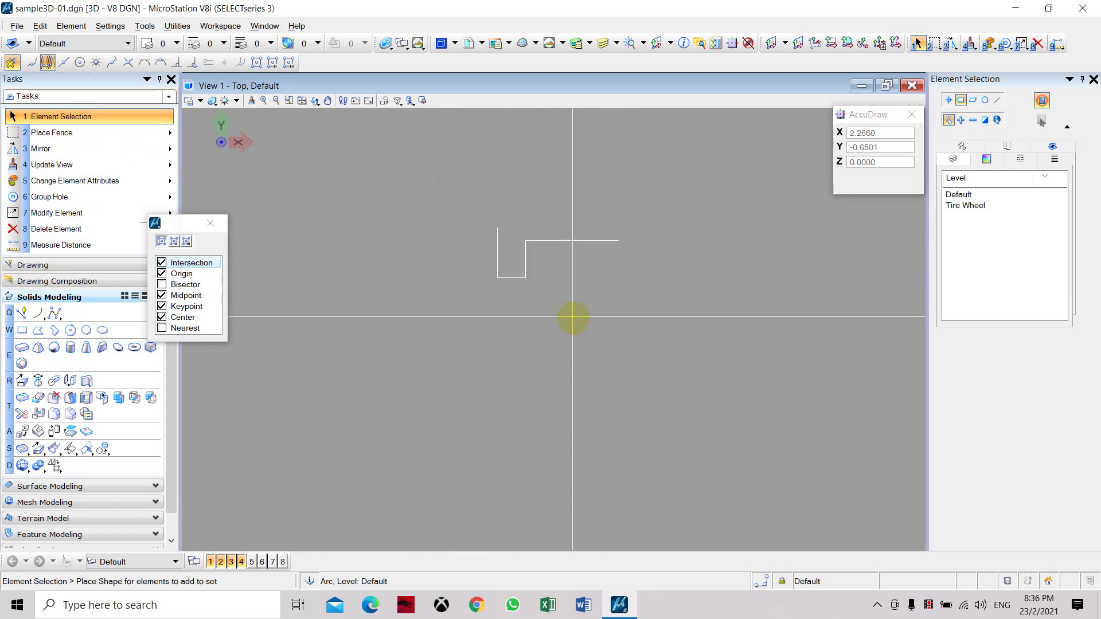
drag(479, 223, 636, 293)
click(86, 152)
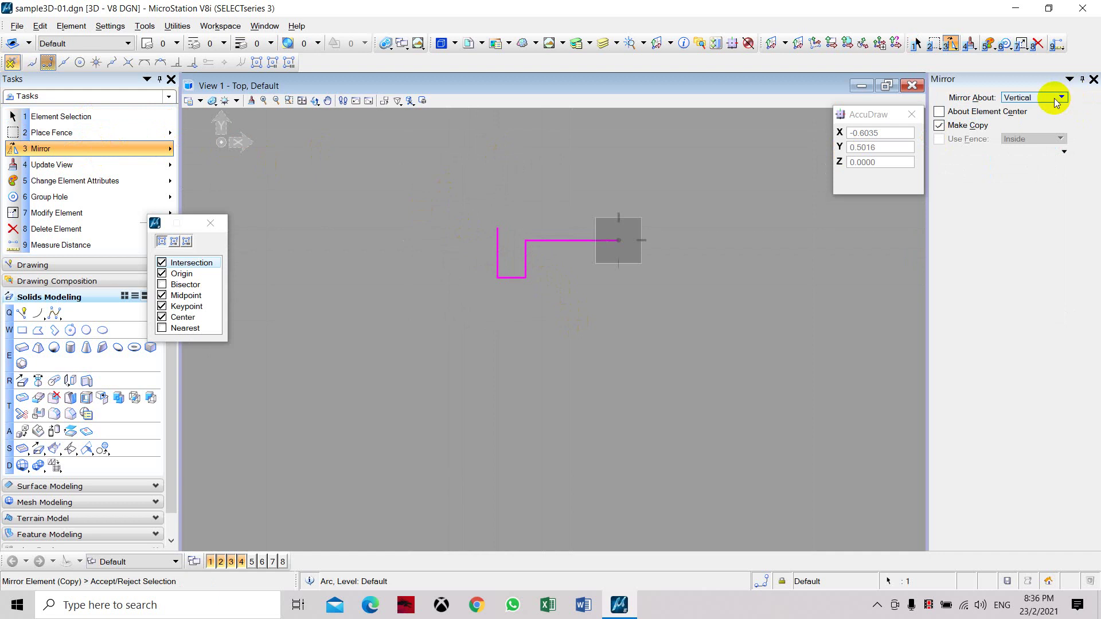
click(630, 252)
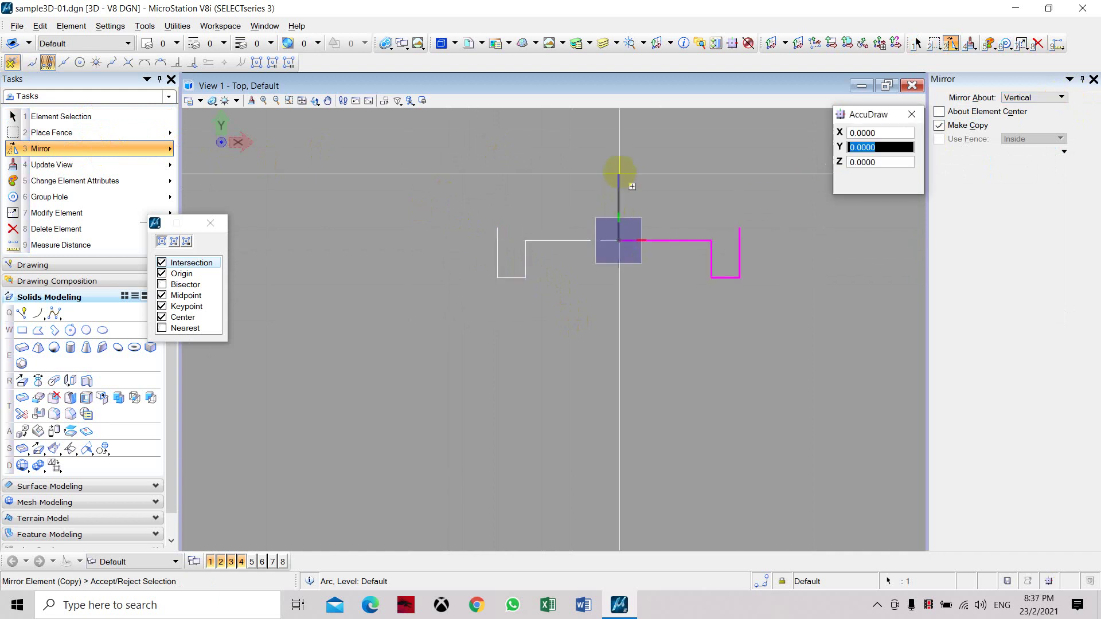
click(620, 164)
right_click(637, 185)
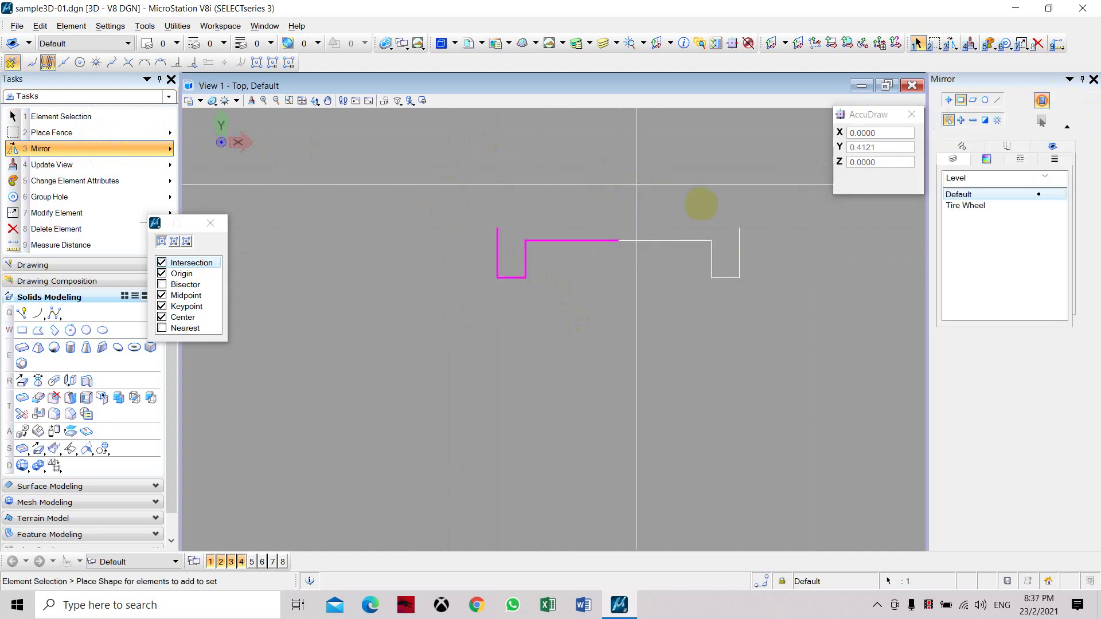
Place a Start-End-Mid arc bowing upward between the left and right top corners
click(38, 315)
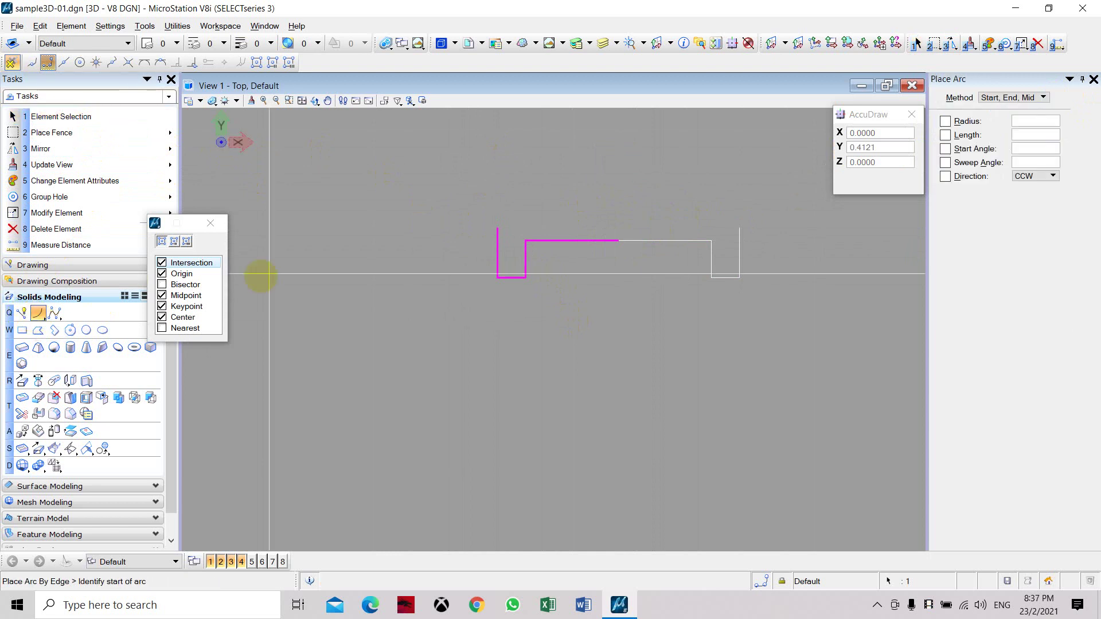
click(497, 228)
click(739, 227)
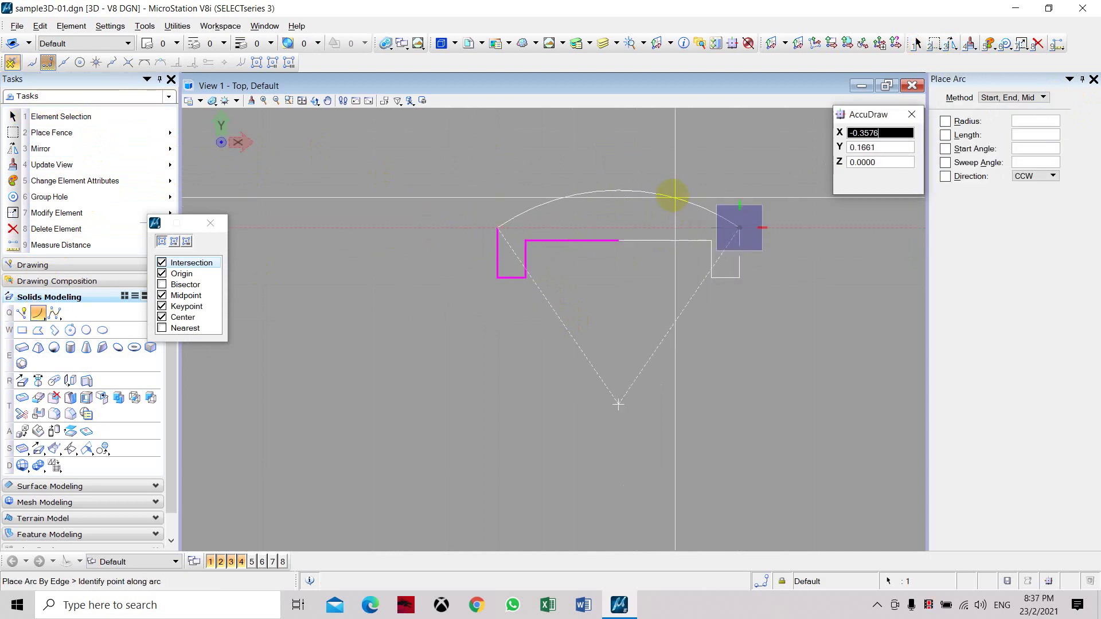
click(641, 160)
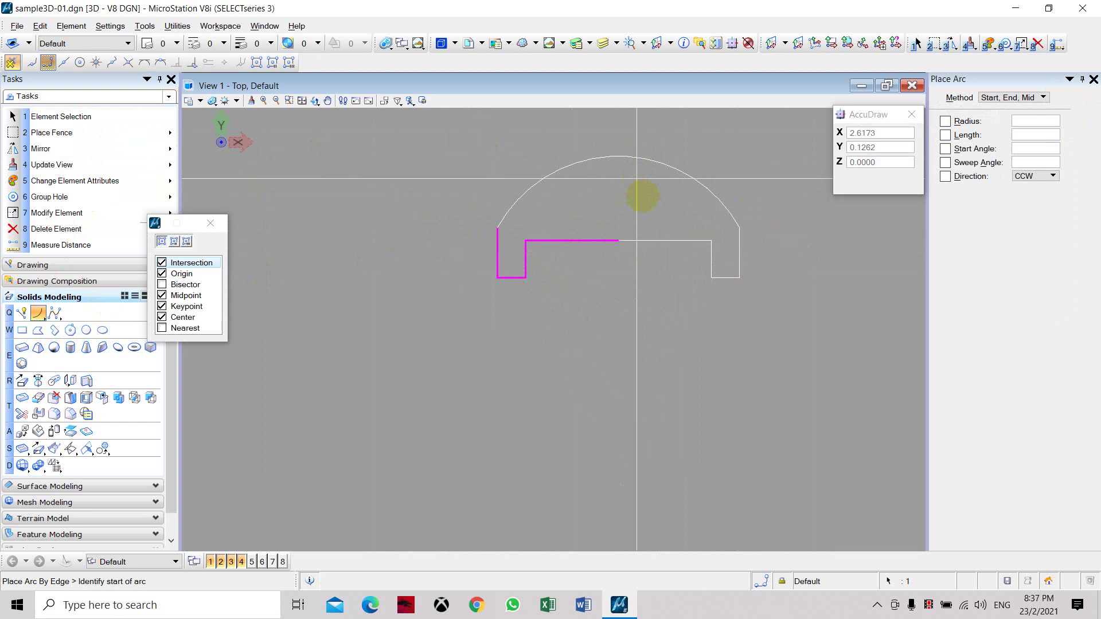
click(61, 115)
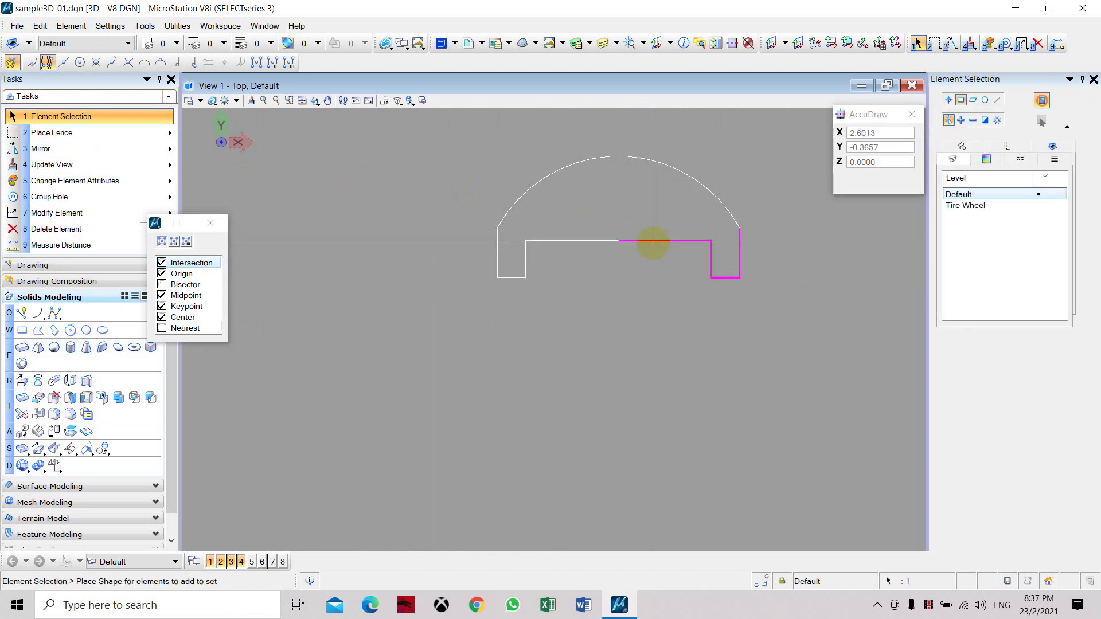
drag(542, 226, 529, 274)
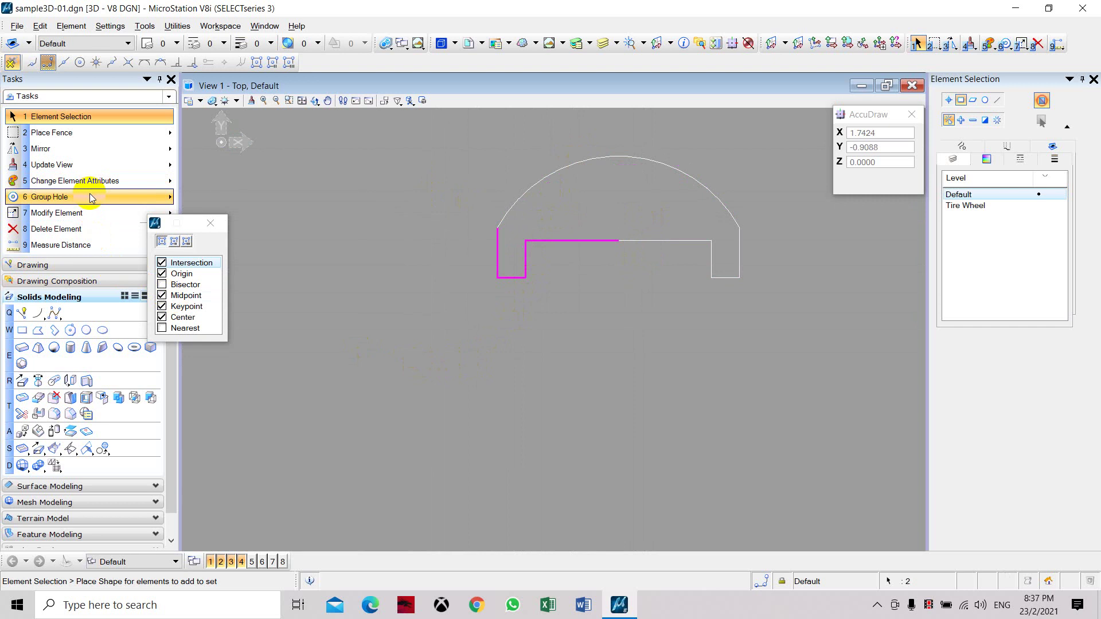
Join the left line string, arc and right line string into one closed shape
click(91, 198)
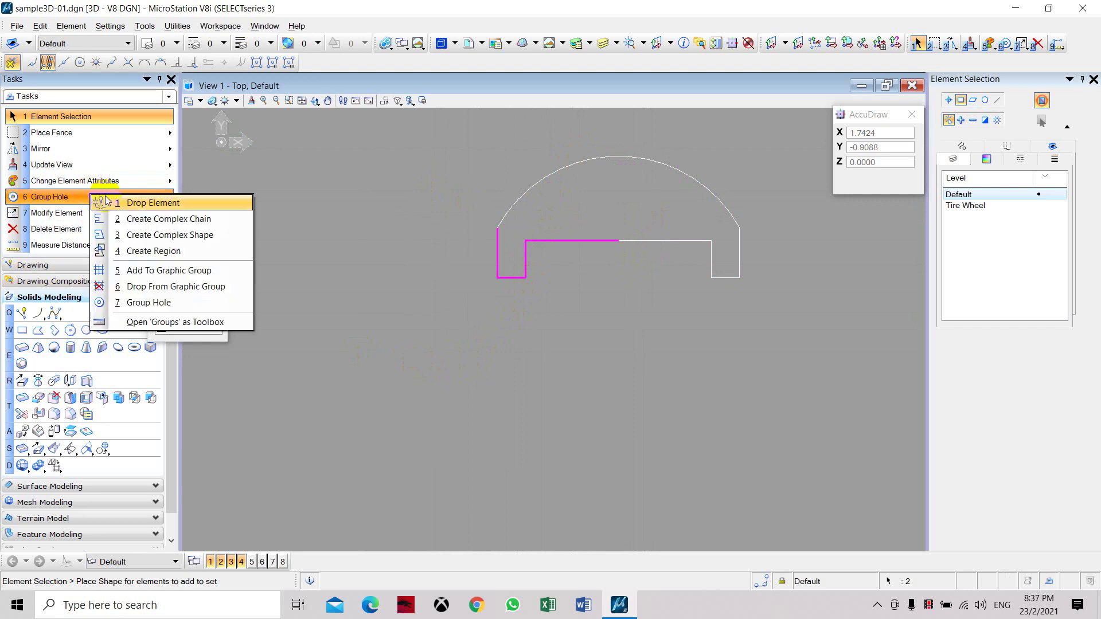
click(170, 235)
click(510, 259)
click(536, 177)
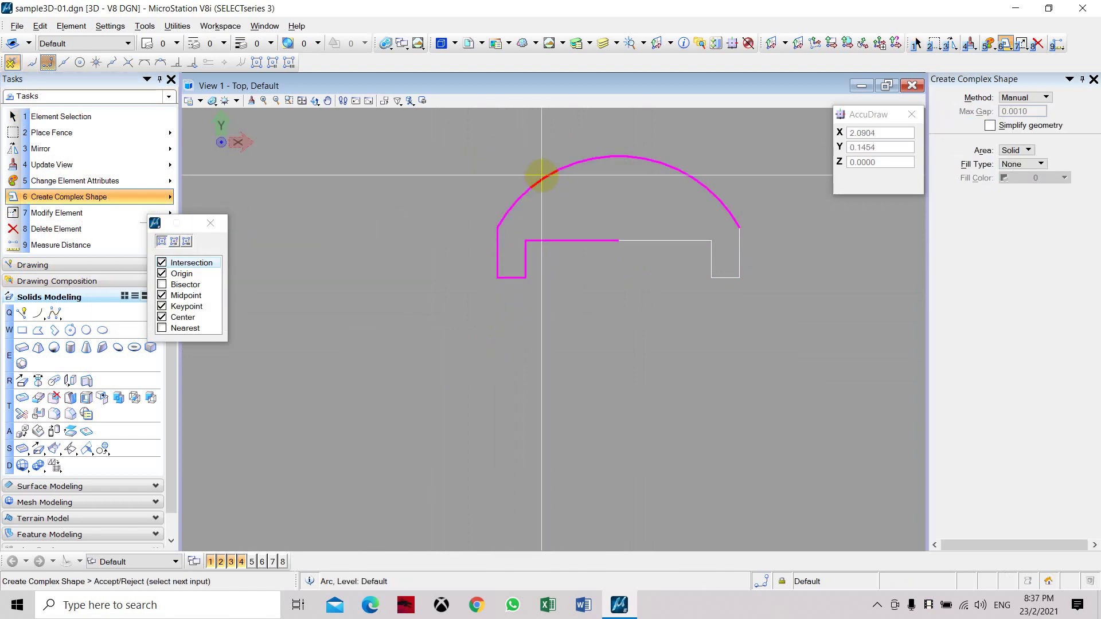
click(680, 244)
click(670, 219)
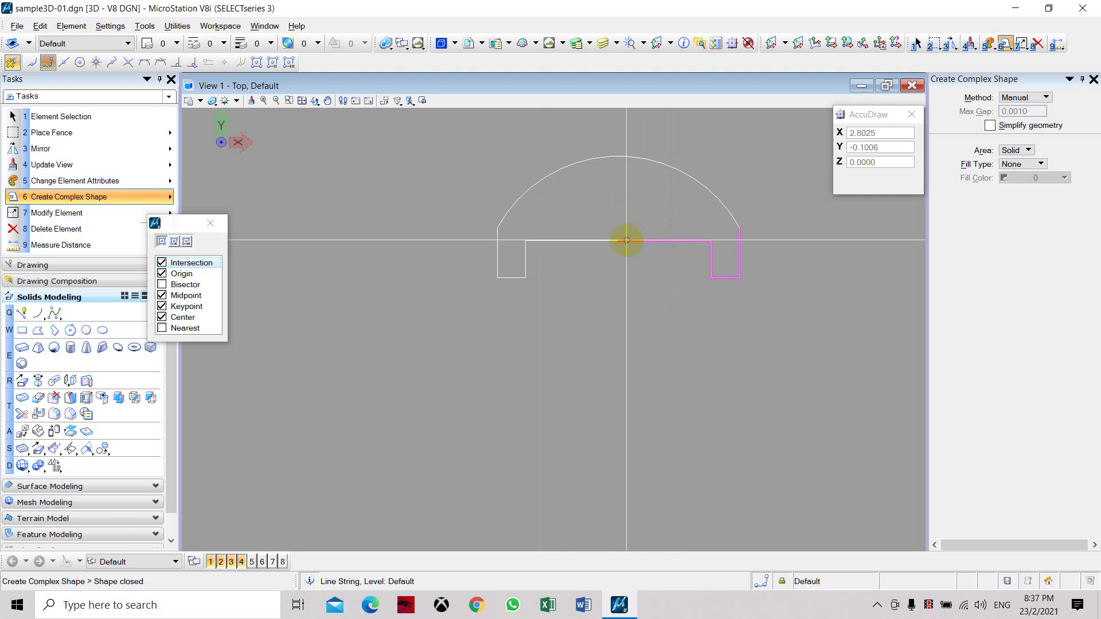
Group the closed outline as a solid with the Group Holes tool
click(114, 200)
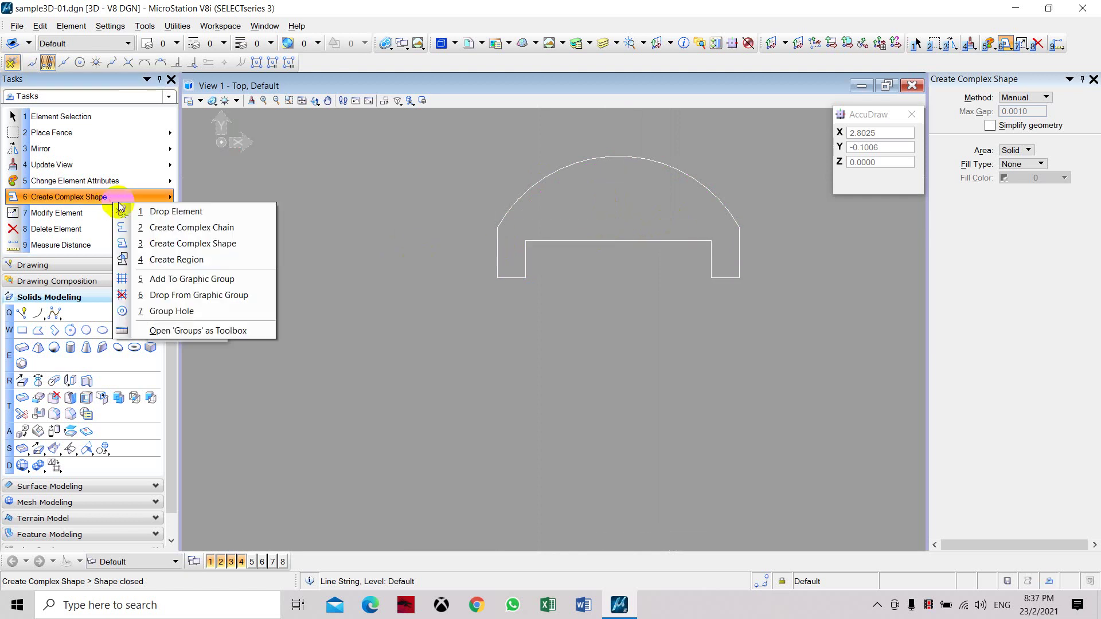
click(171, 310)
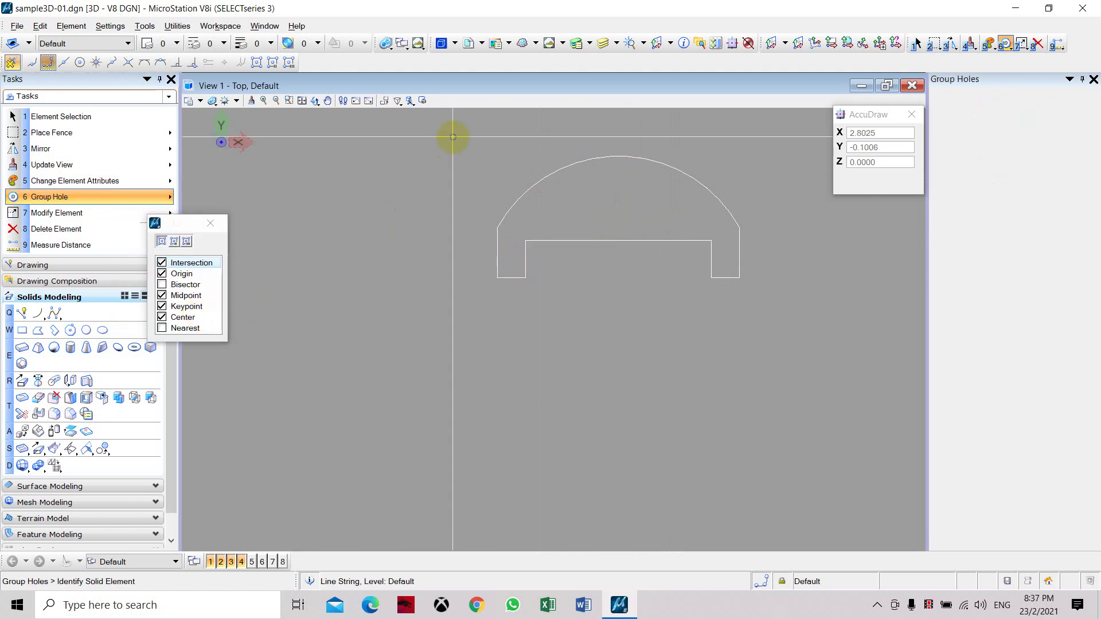
click(487, 169)
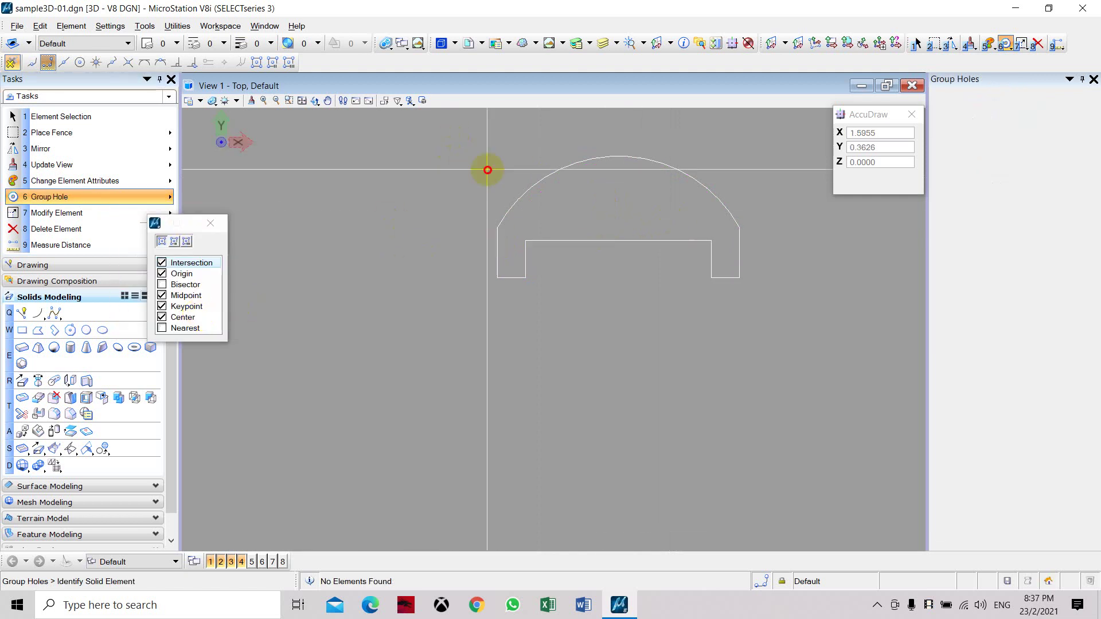
click(527, 184)
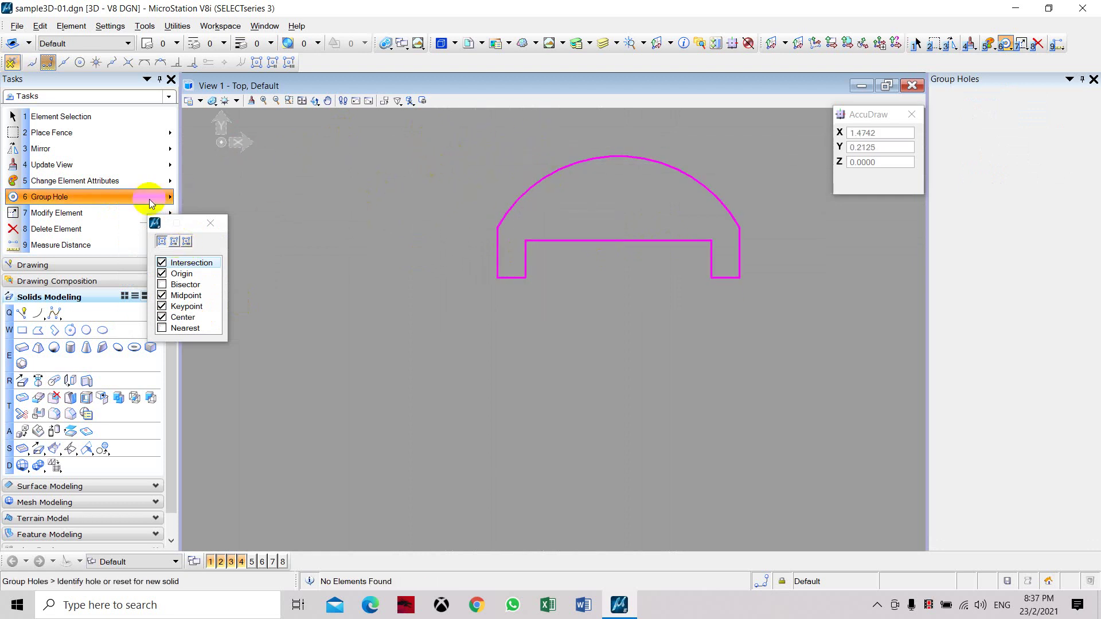
Switch the view to isometric
click(128, 167)
click(169, 165)
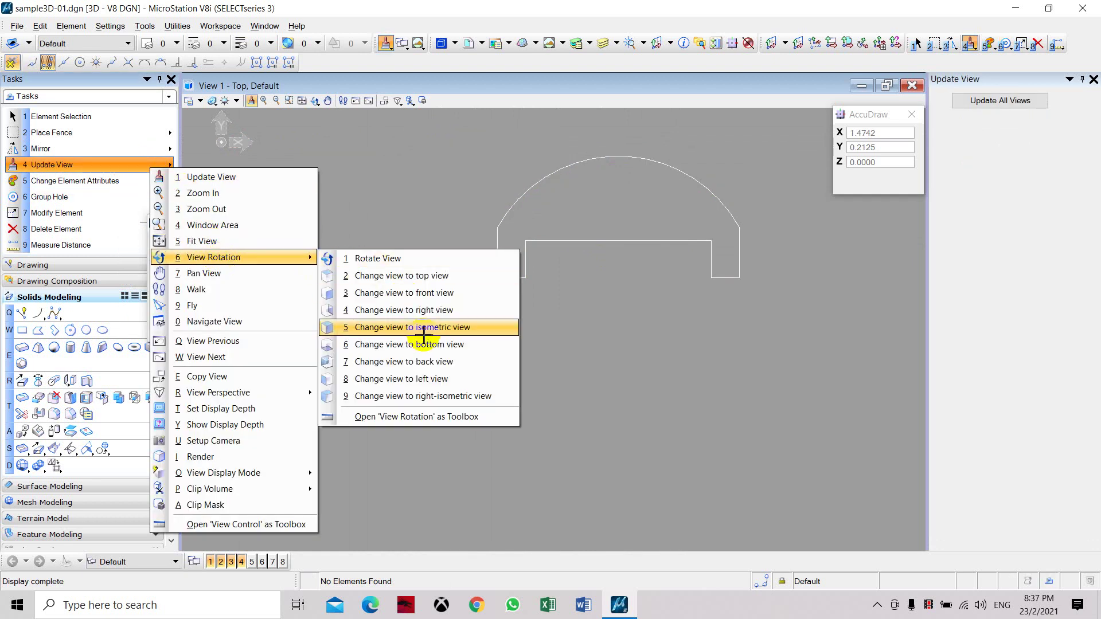
mouse_move(214, 258)
click(425, 337)
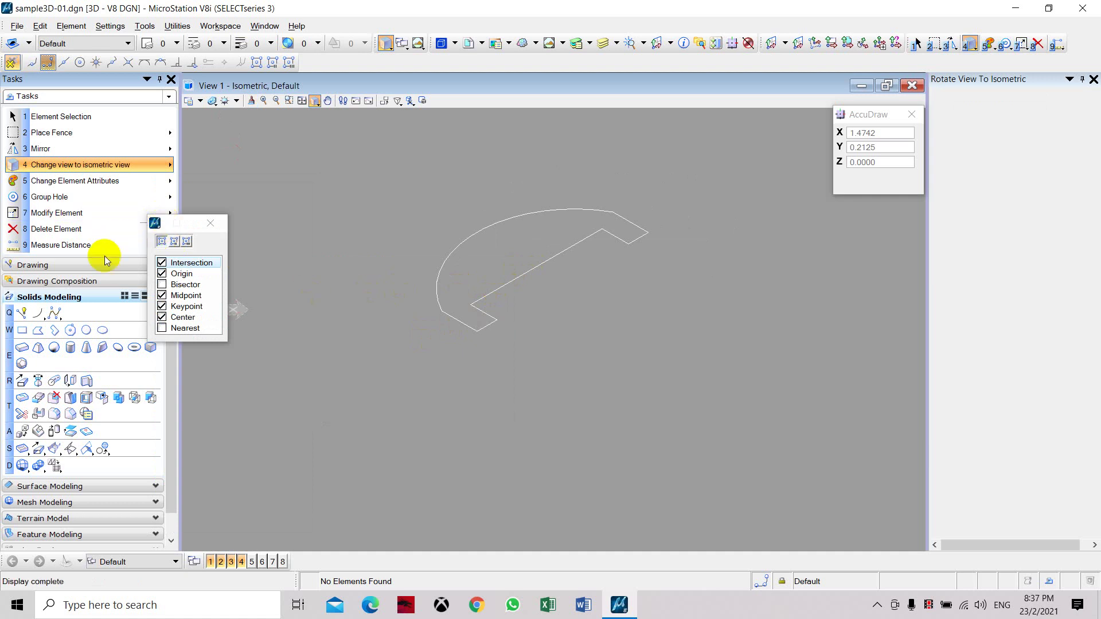
Place a large circle by center in a side plane, using AccuDraw's S rotation
click(87, 331)
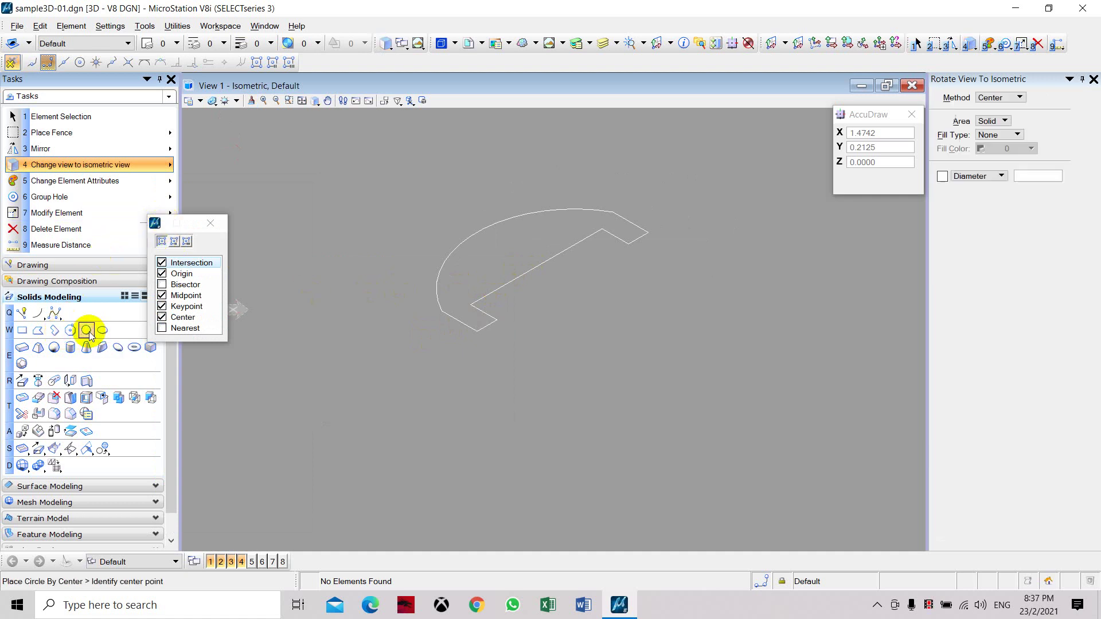
click(635, 327)
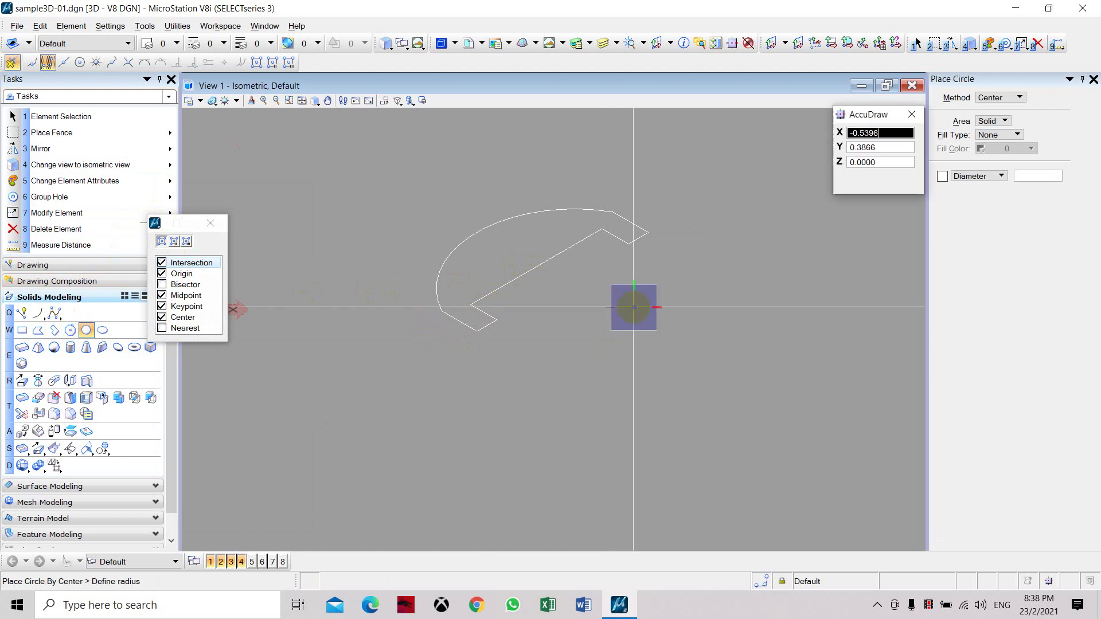
key(s)
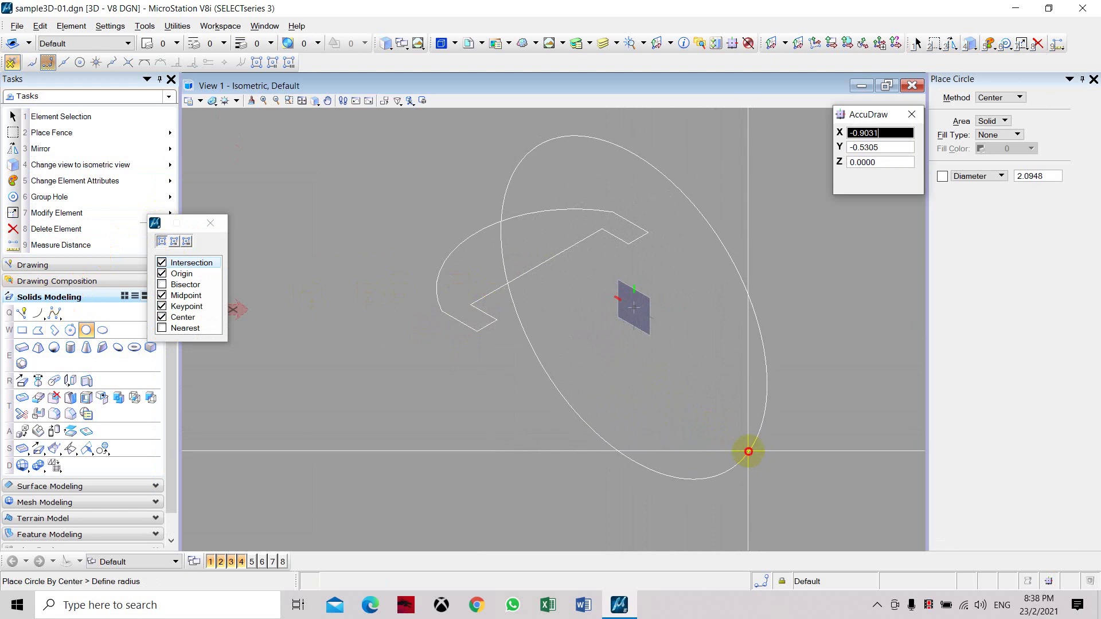
click(747, 452)
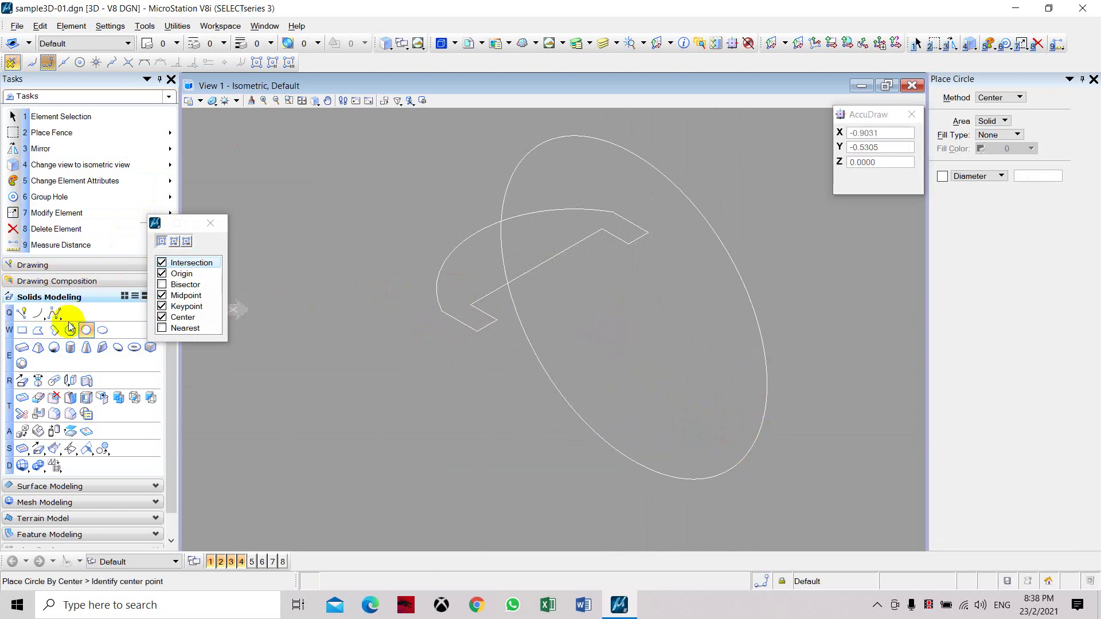
Extrude the closed arc-and-line shape along the circle into a ring solid
click(53, 381)
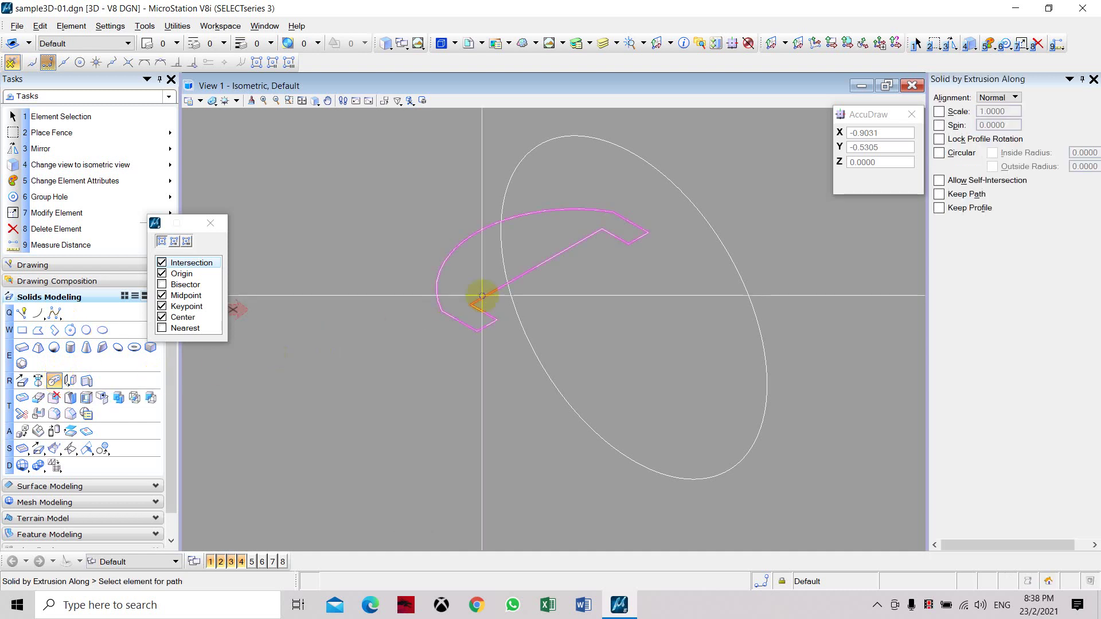
click(515, 313)
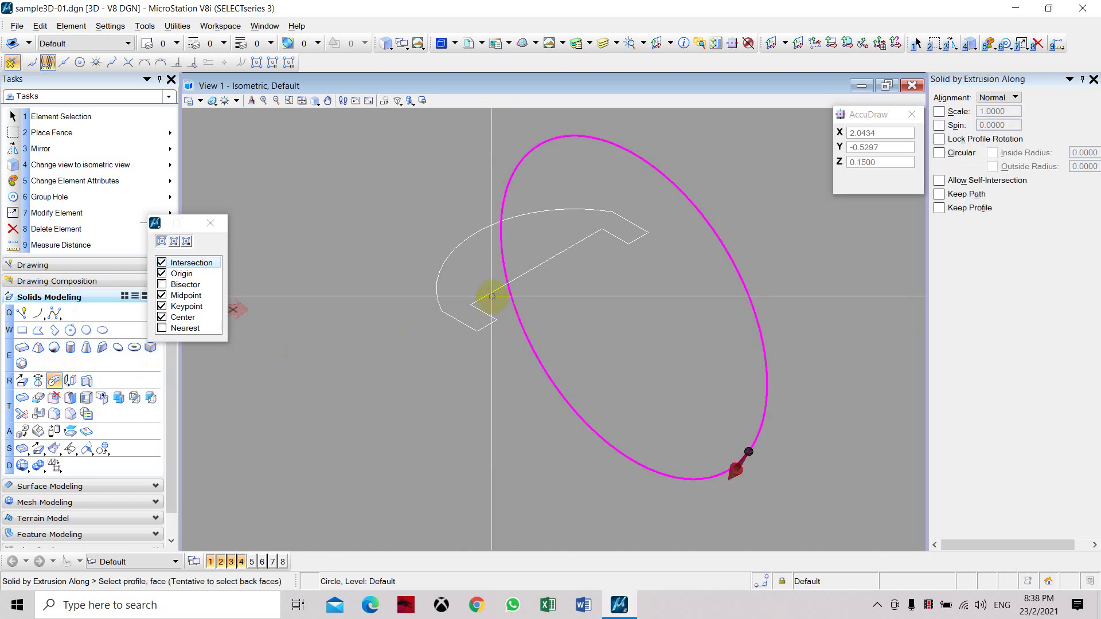
click(444, 306)
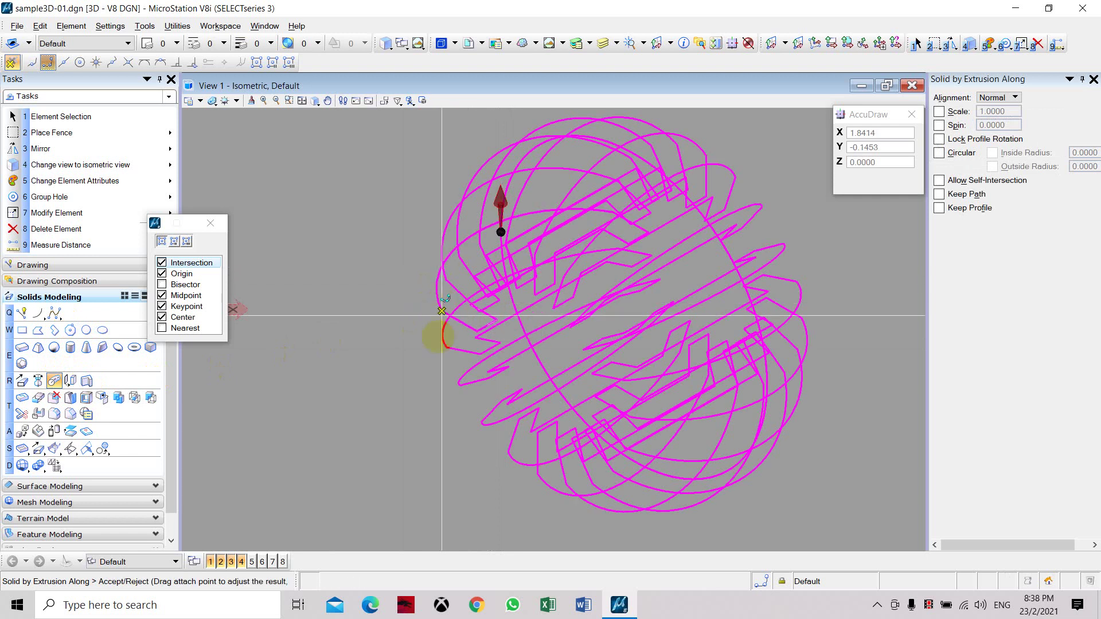
click(353, 291)
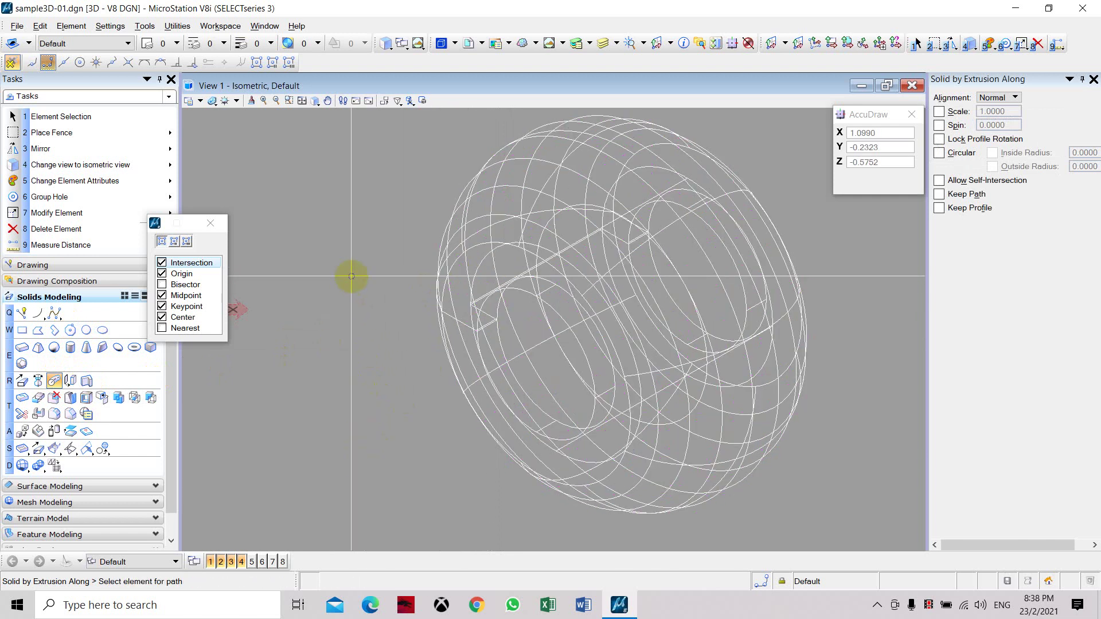
middle_drag(675, 386, 660, 320)
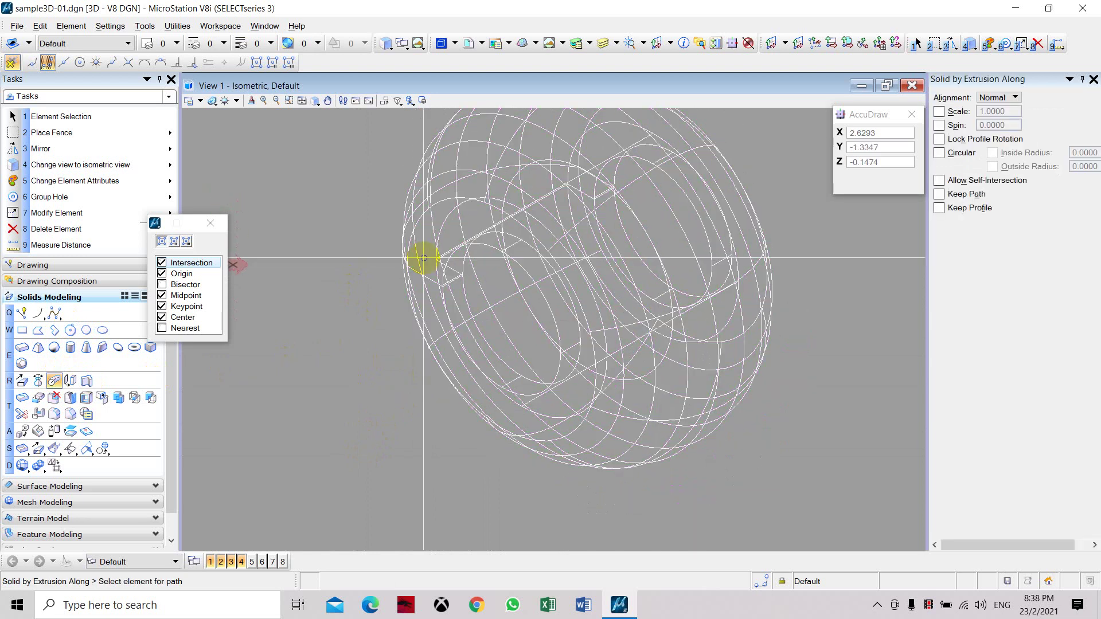
Set the view's display style to Smooth:Modeling and reframe the shaded solid
click(200, 102)
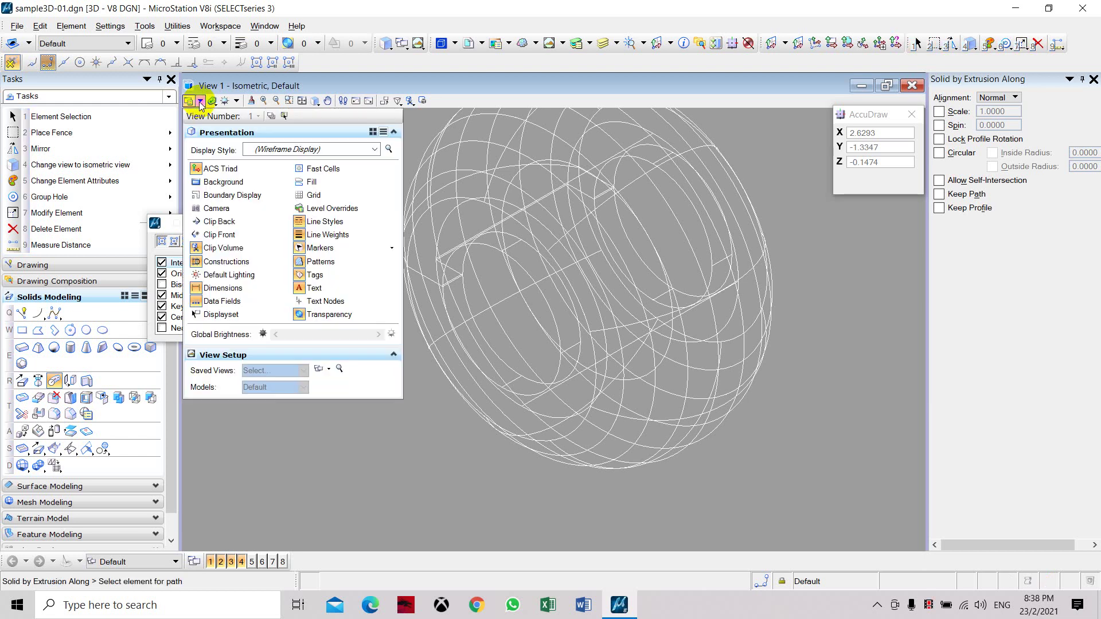
click(372, 150)
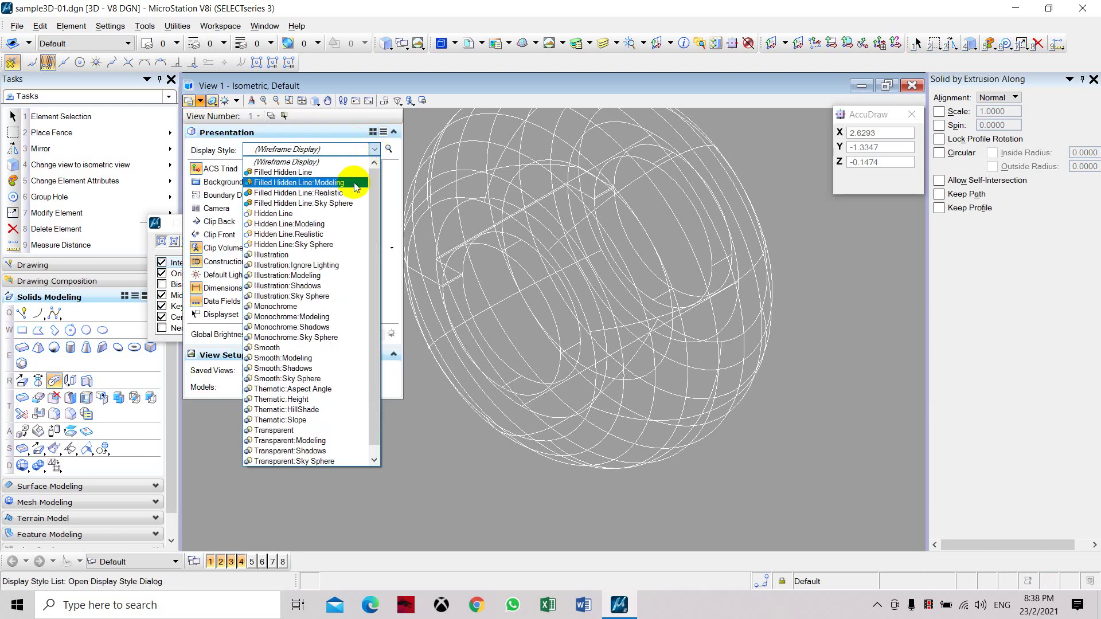
click(316, 360)
middle_drag(602, 297, 680, 276)
key(Escape)
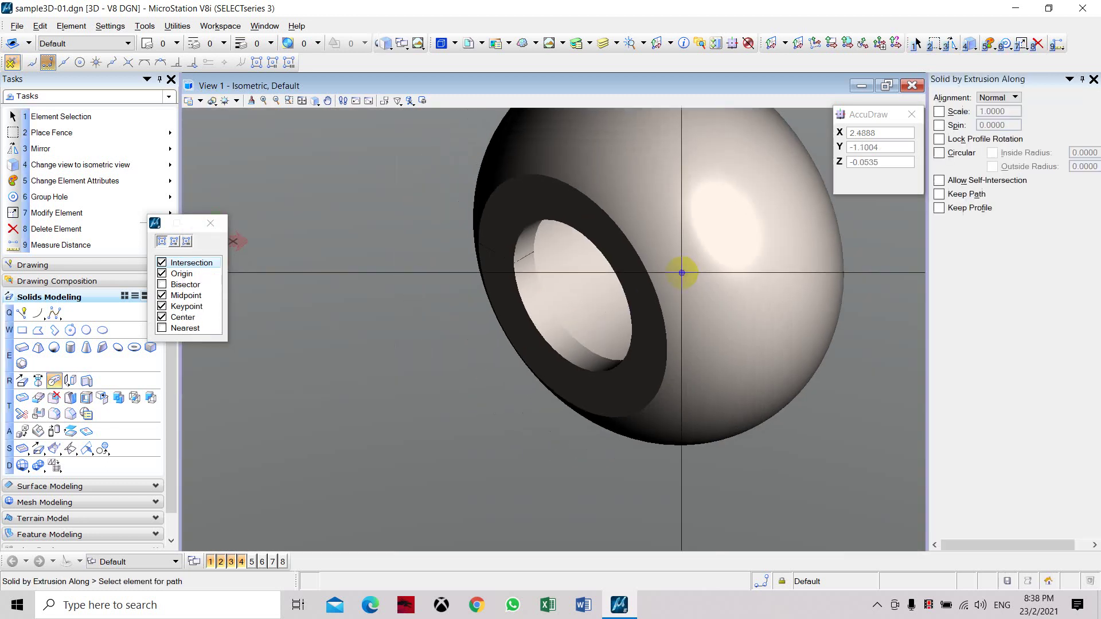
Free-rotate the view twice to reveal the ring's hollow interior and rim
click(121, 166)
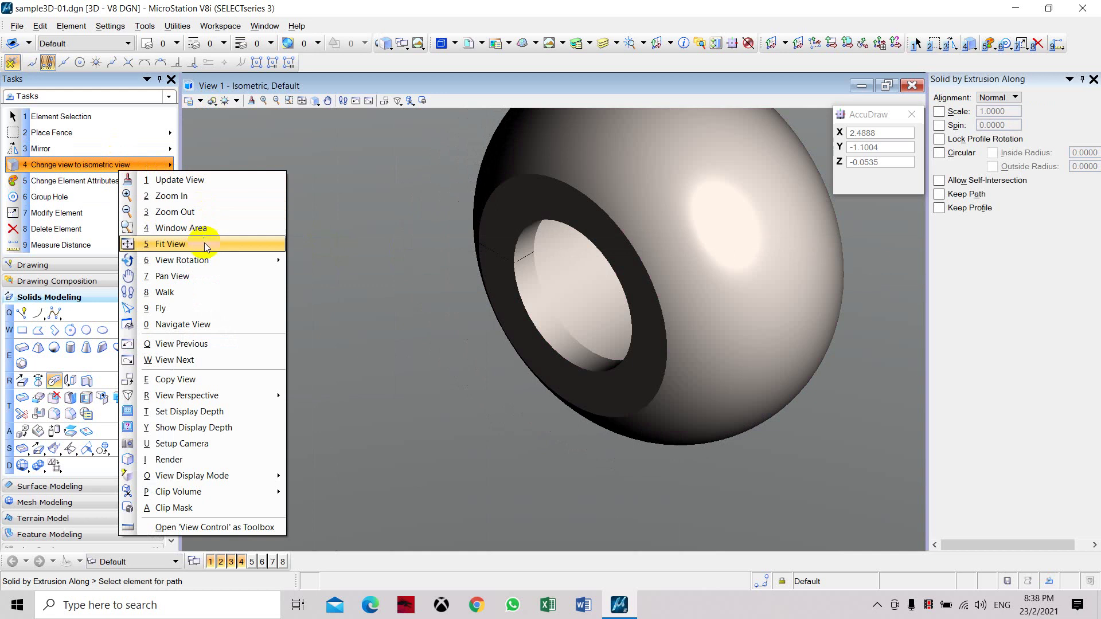
click(345, 261)
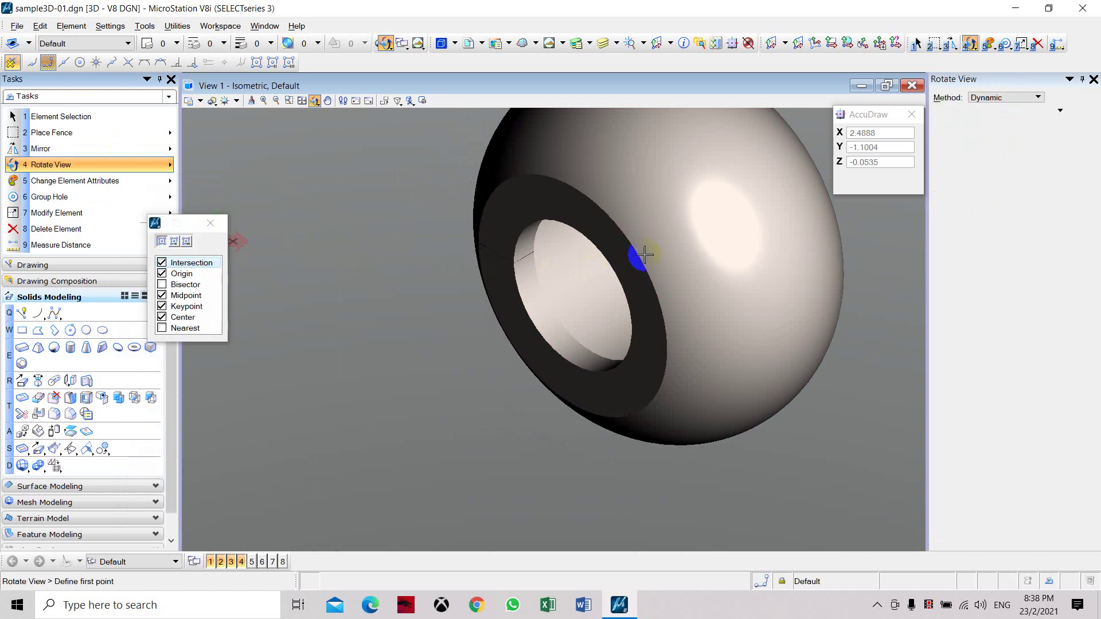
click(140, 168)
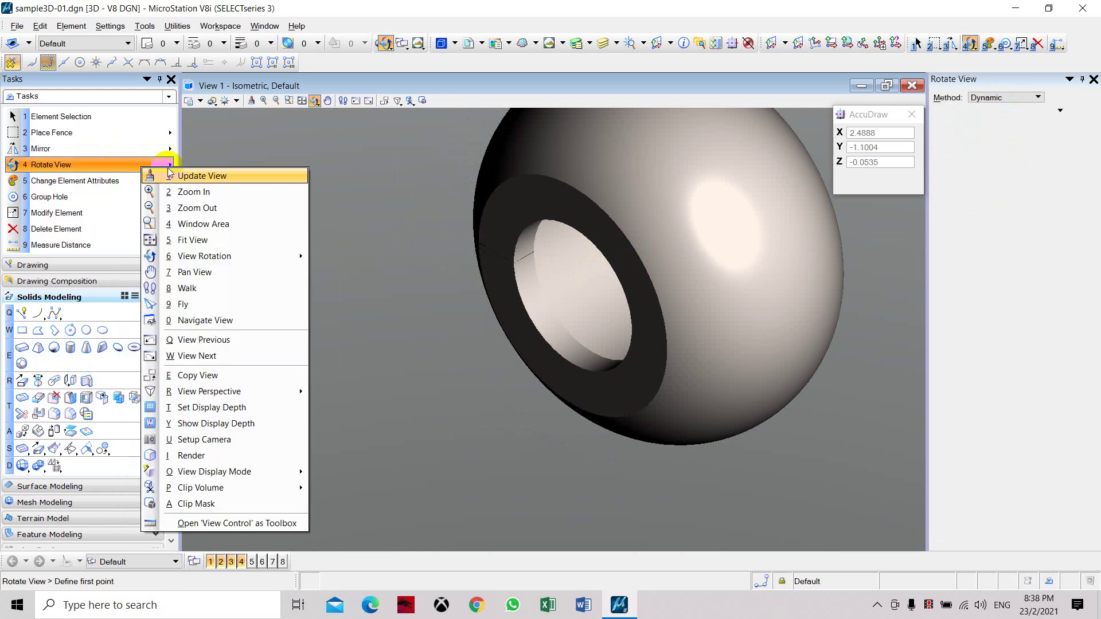
mouse_move(204, 257)
click(360, 253)
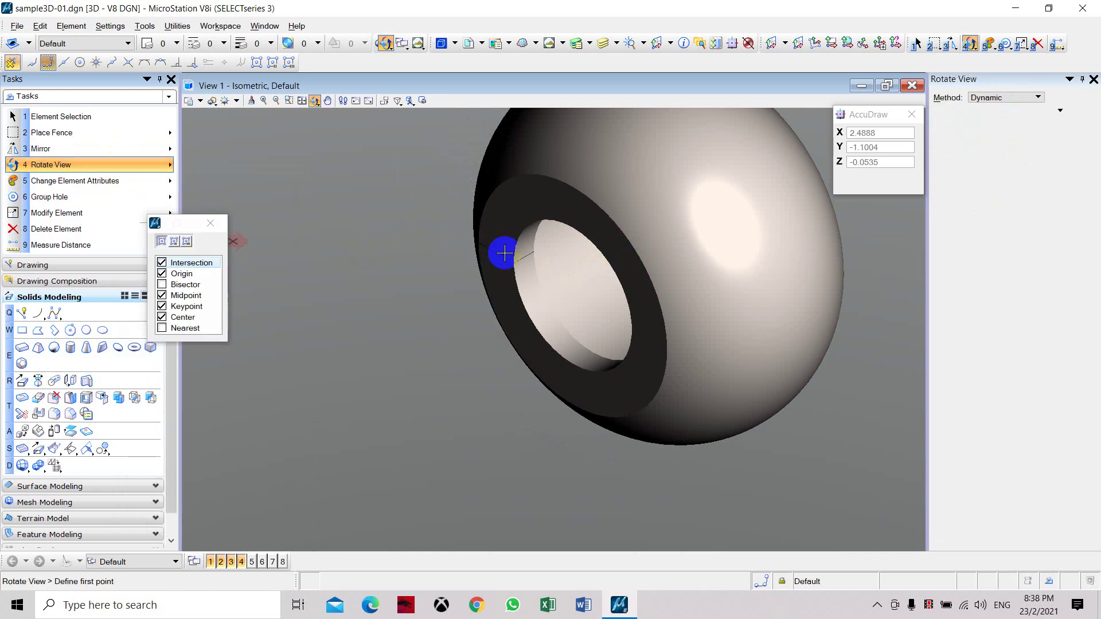
mouse_move(596, 254)
mouse_down()
mouse_move(645, 262)
mouse_move(579, 323)
mouse_up()
click(579, 322)
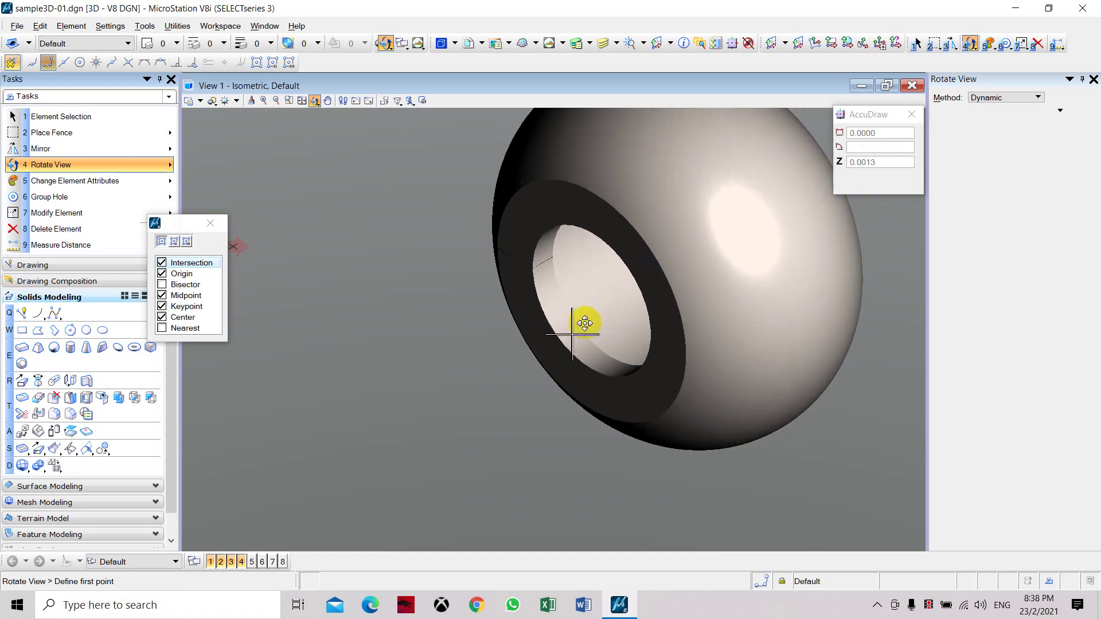
click(117, 166)
mouse_move(199, 257)
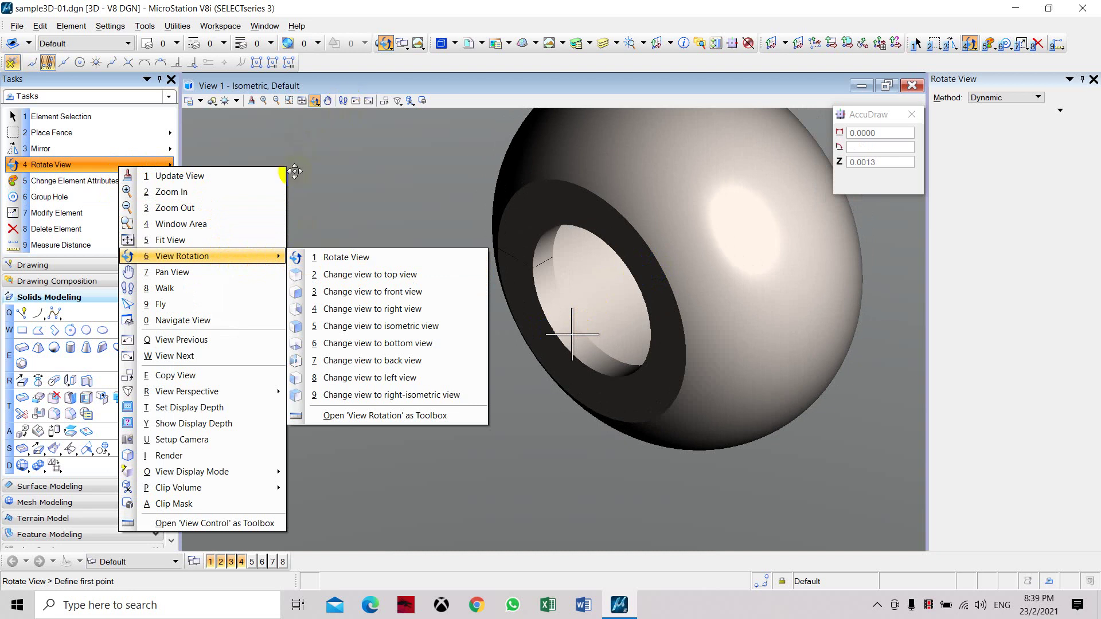
click(316, 101)
mouse_move(585, 310)
mouse_down()
mouse_move(671, 148)
mouse_move(668, 295)
mouse_move(885, 193)
mouse_move(693, 257)
mouse_up()
scroll(375, 313, down, 3)
scroll(665, 295, up, 3)
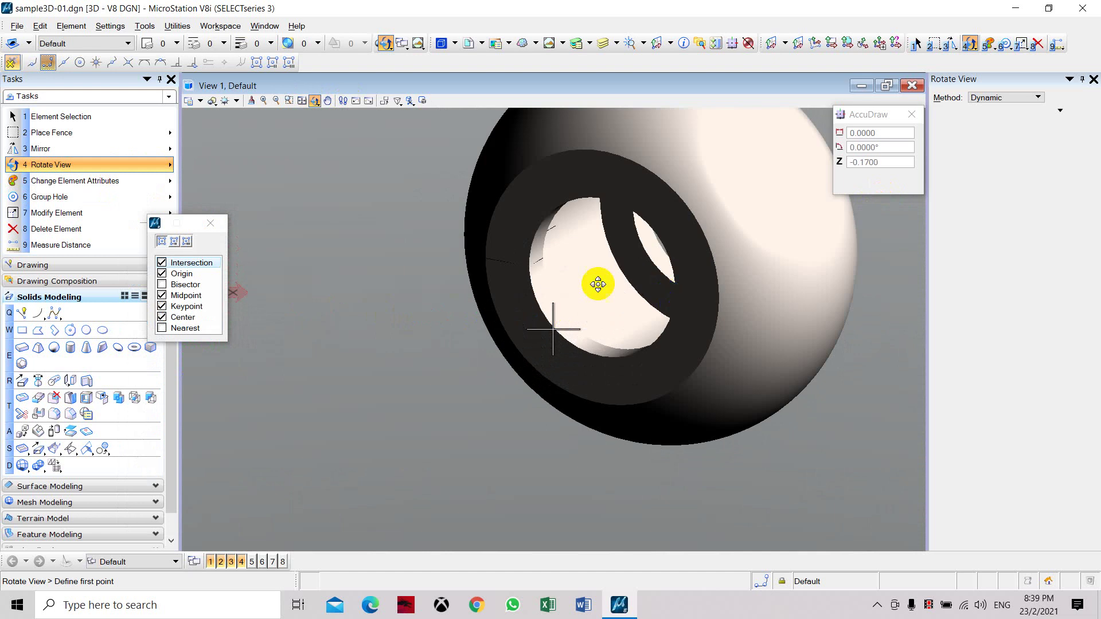
scroll(566, 279, down, 3)
scroll(640, 257, up, 2)
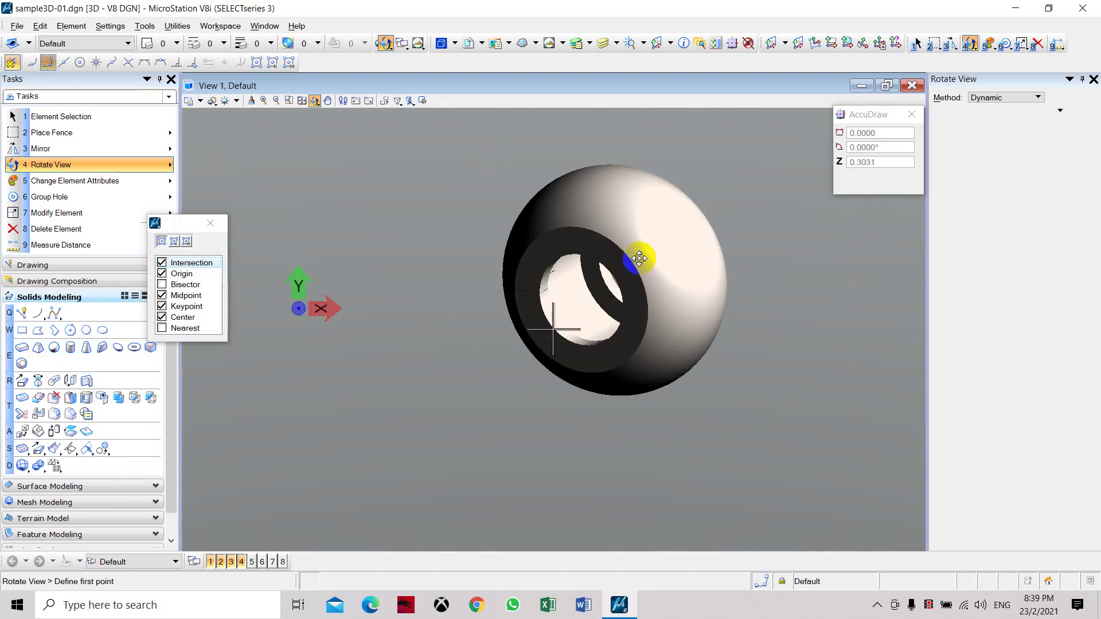